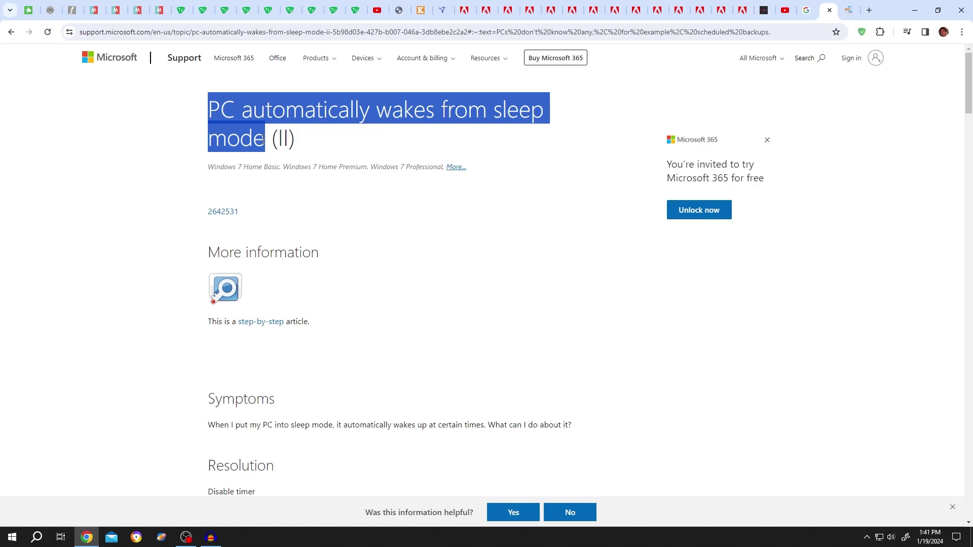
# Find and bring up the Edit power plan settings for the Power saver plan via Windows search.
pyautogui.click(36, 537)
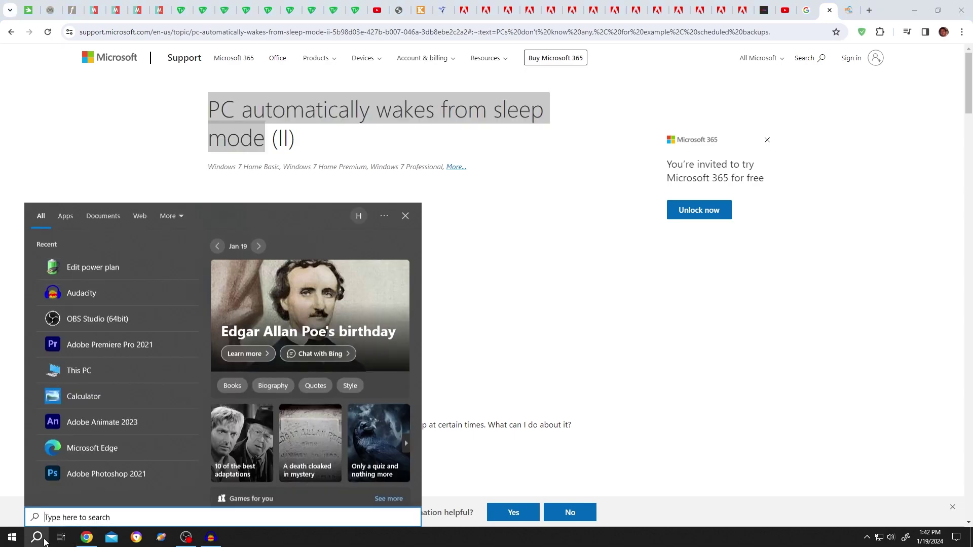
pyautogui.write('edit ')
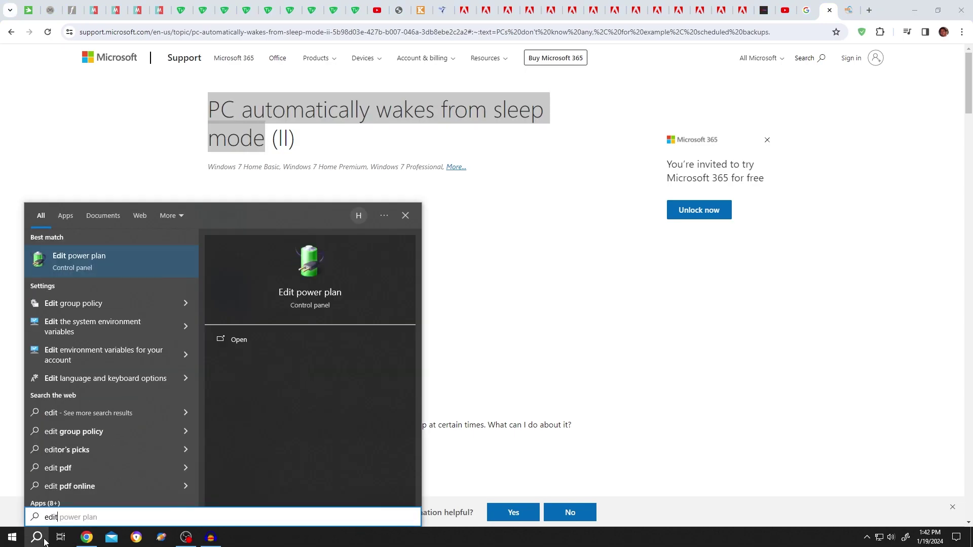
pyautogui.write('power pla')
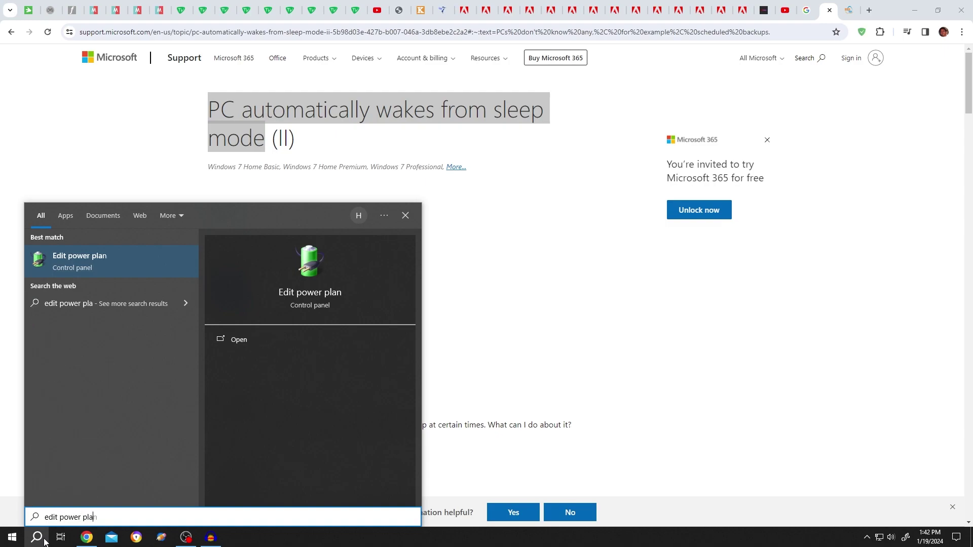
pyautogui.write('n')
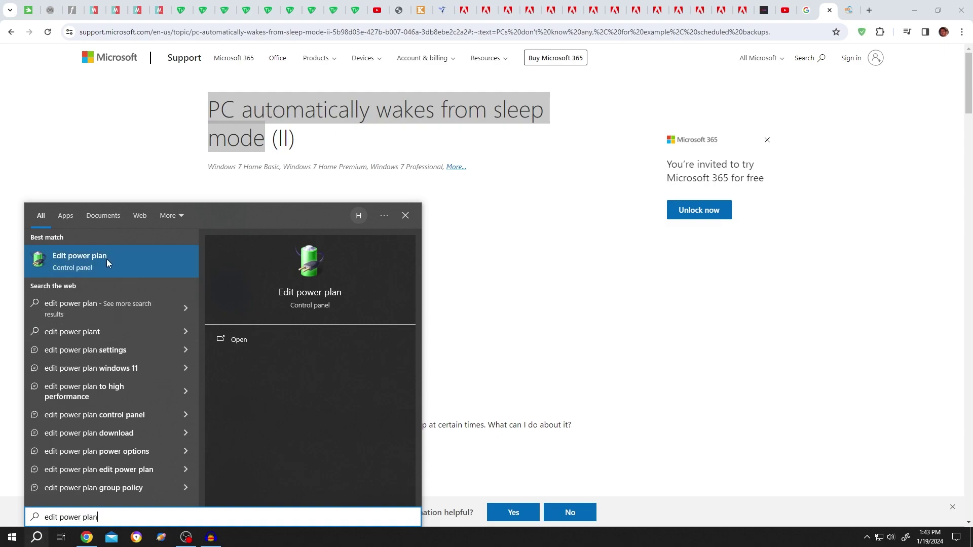
pyautogui.click(107, 259)
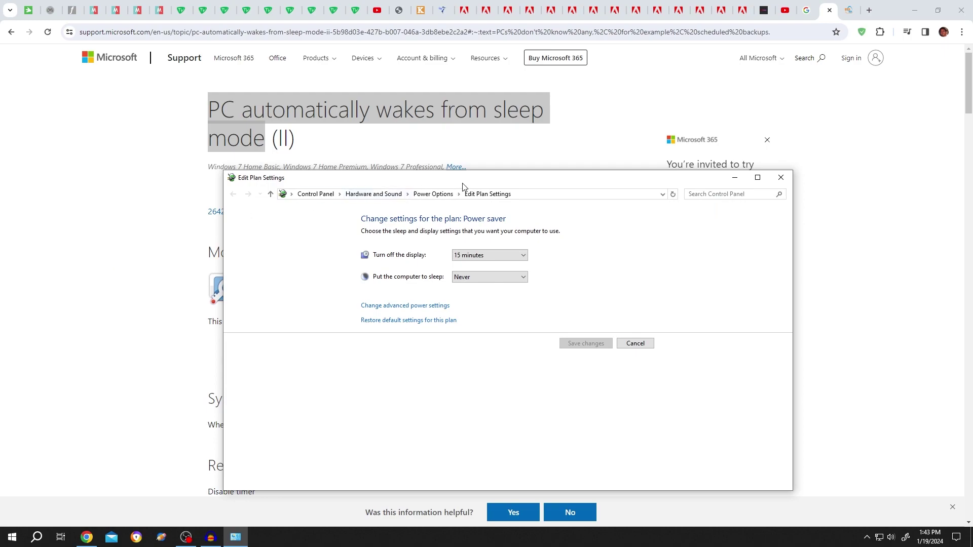
pyautogui.moveTo(462, 186); pyautogui.dragTo(452, 159)
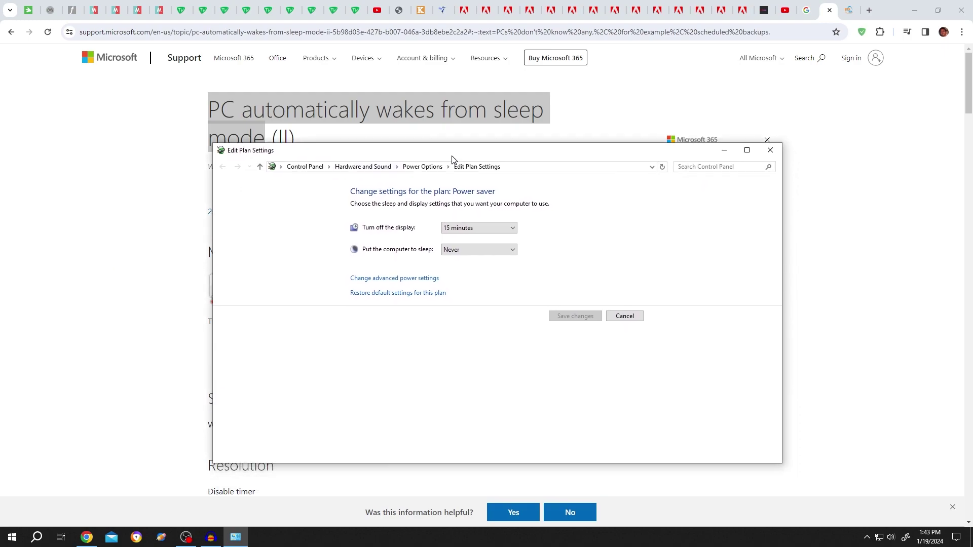
# In advanced power settings, set Sleep > Allow wake timers to Disable.
pyautogui.click(422, 279)
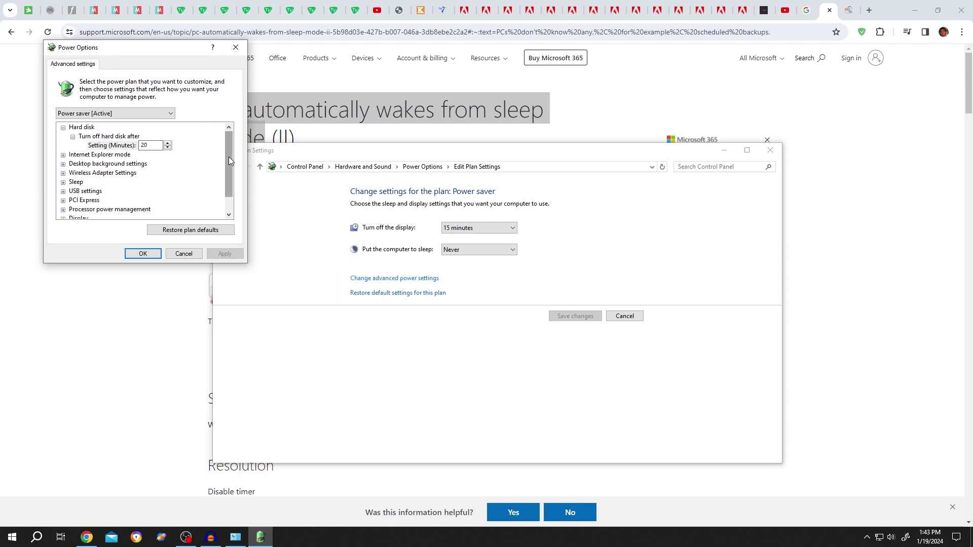
pyautogui.moveTo(229, 156); pyautogui.dragTo(229, 167)
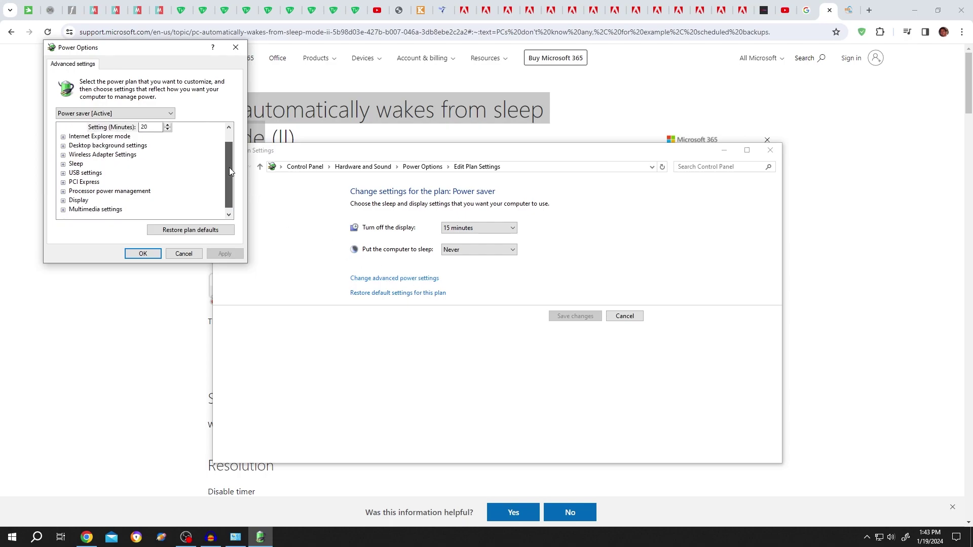
pyautogui.doubleClick(79, 167)
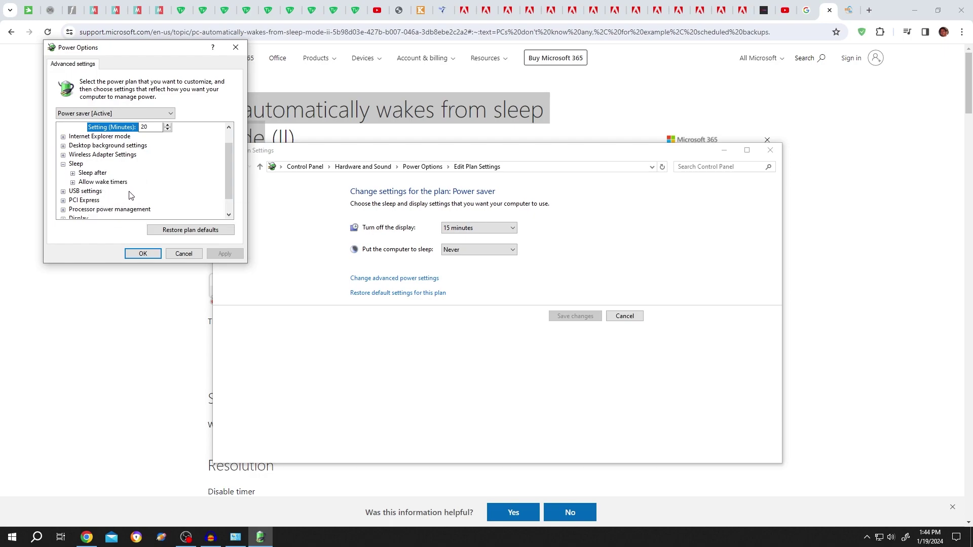
pyautogui.click(73, 183)
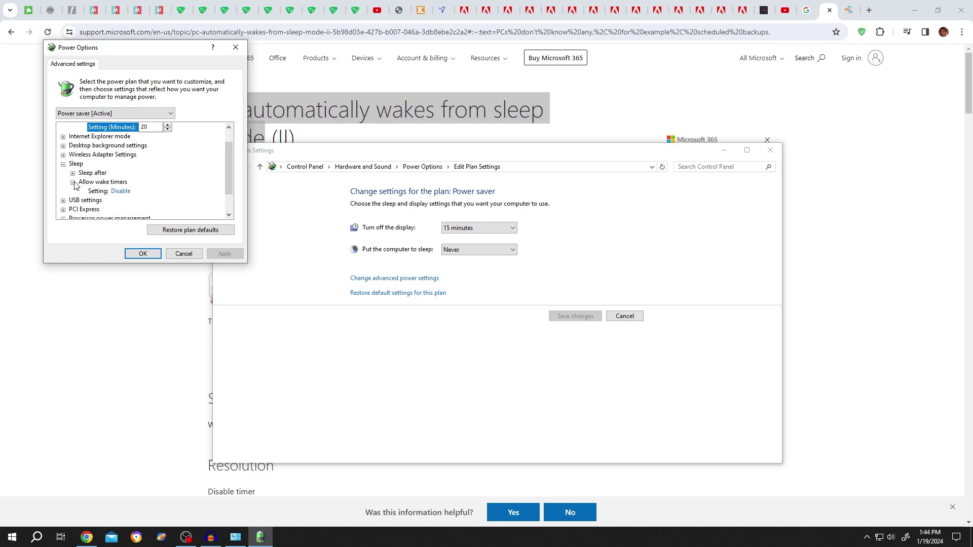
pyautogui.click(120, 192)
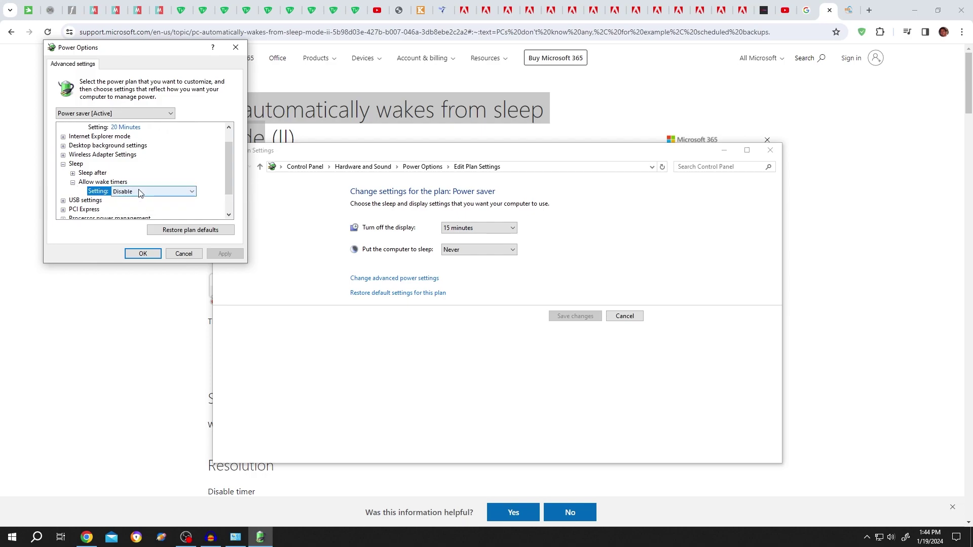
pyautogui.click(190, 193)
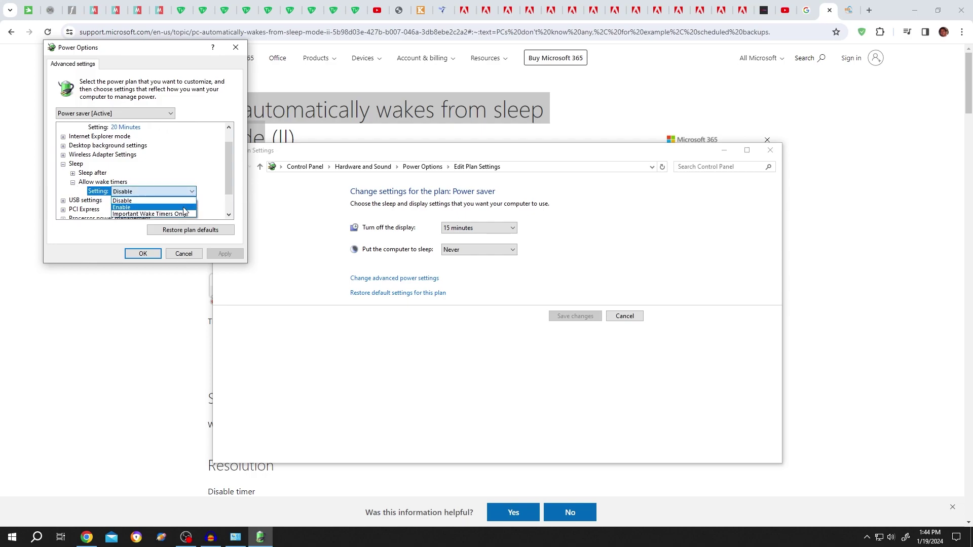
pyautogui.click(146, 201)
# Confirm the disabled wake timers with OK, leaving only the support article in Chrome.
pyautogui.click(142, 256)
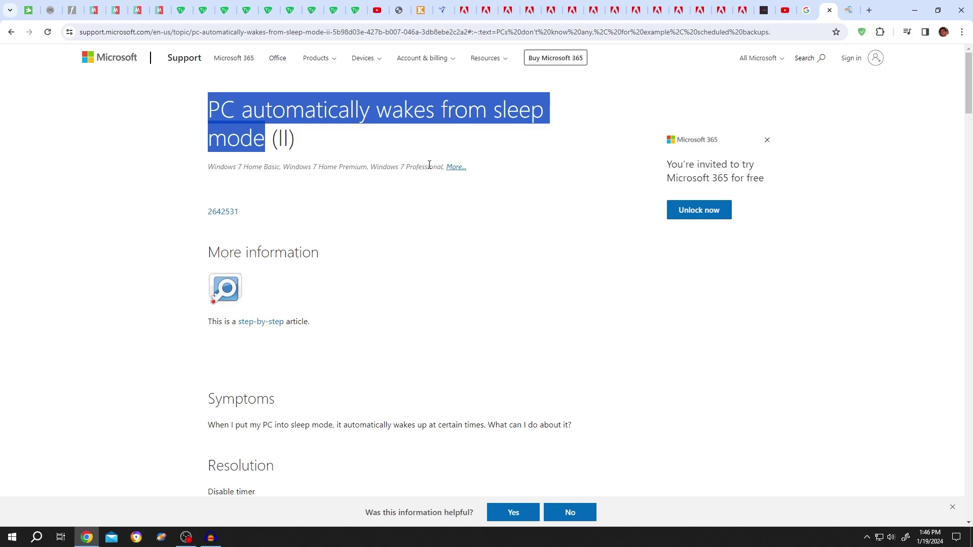